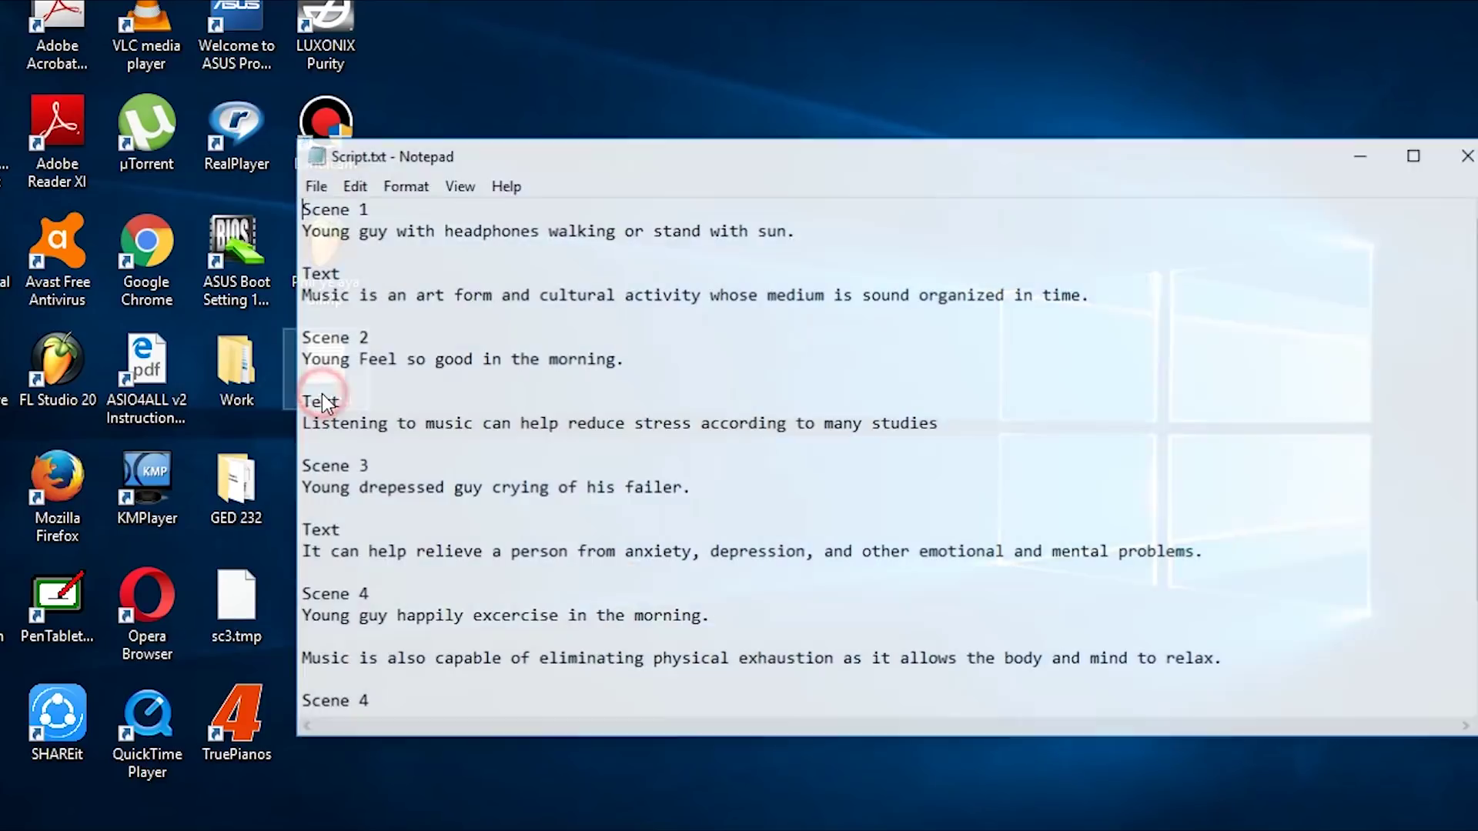
Scroll Script.txt down to the slogan line, then return to the start.
key(ctrl+End)
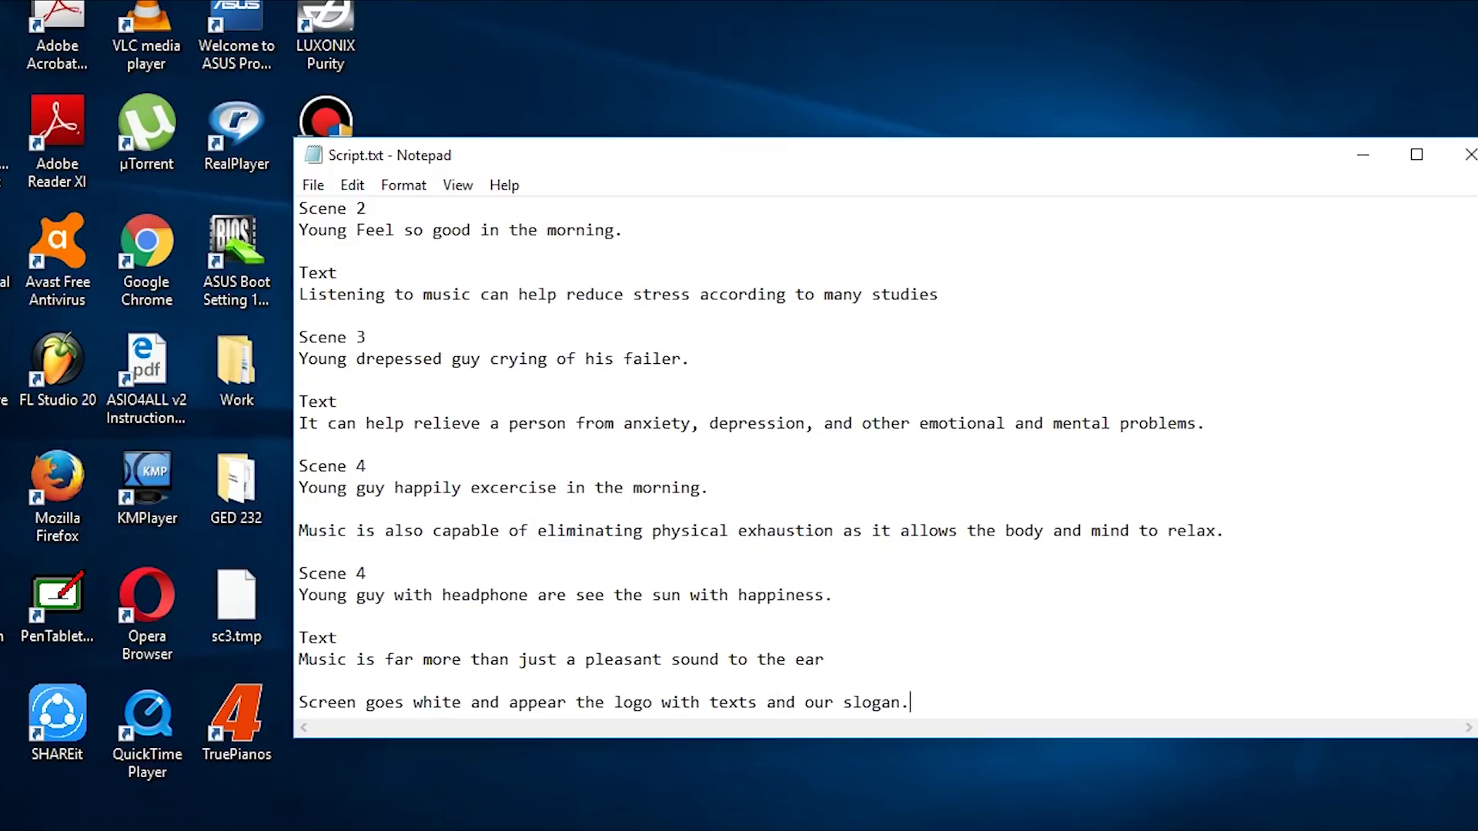
click(313, 185)
click(528, 372)
scroll(497, 327, up, 2)
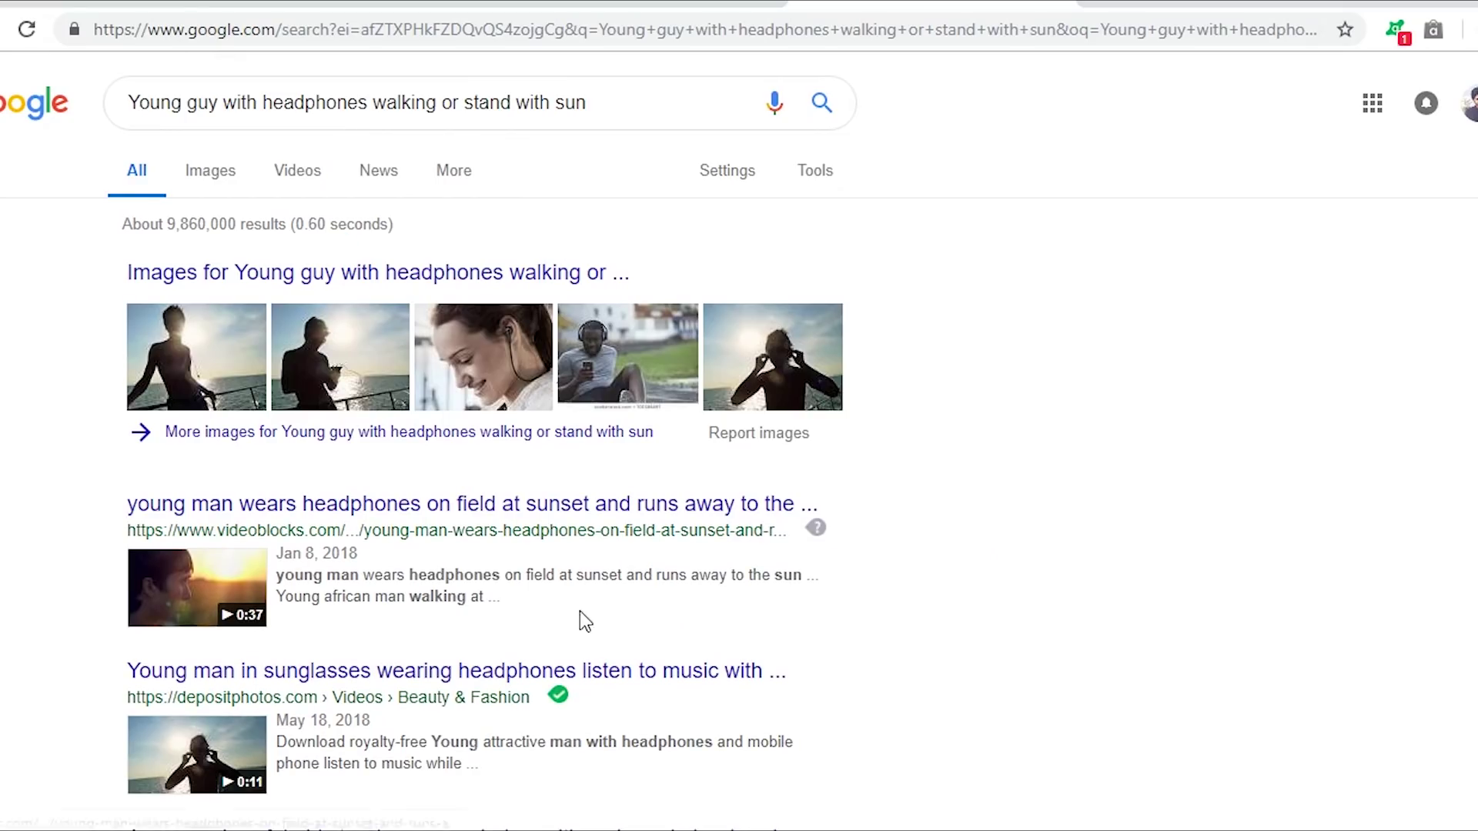
scroll(581, 622, down, 2)
scroll(231, 765, up, 2)
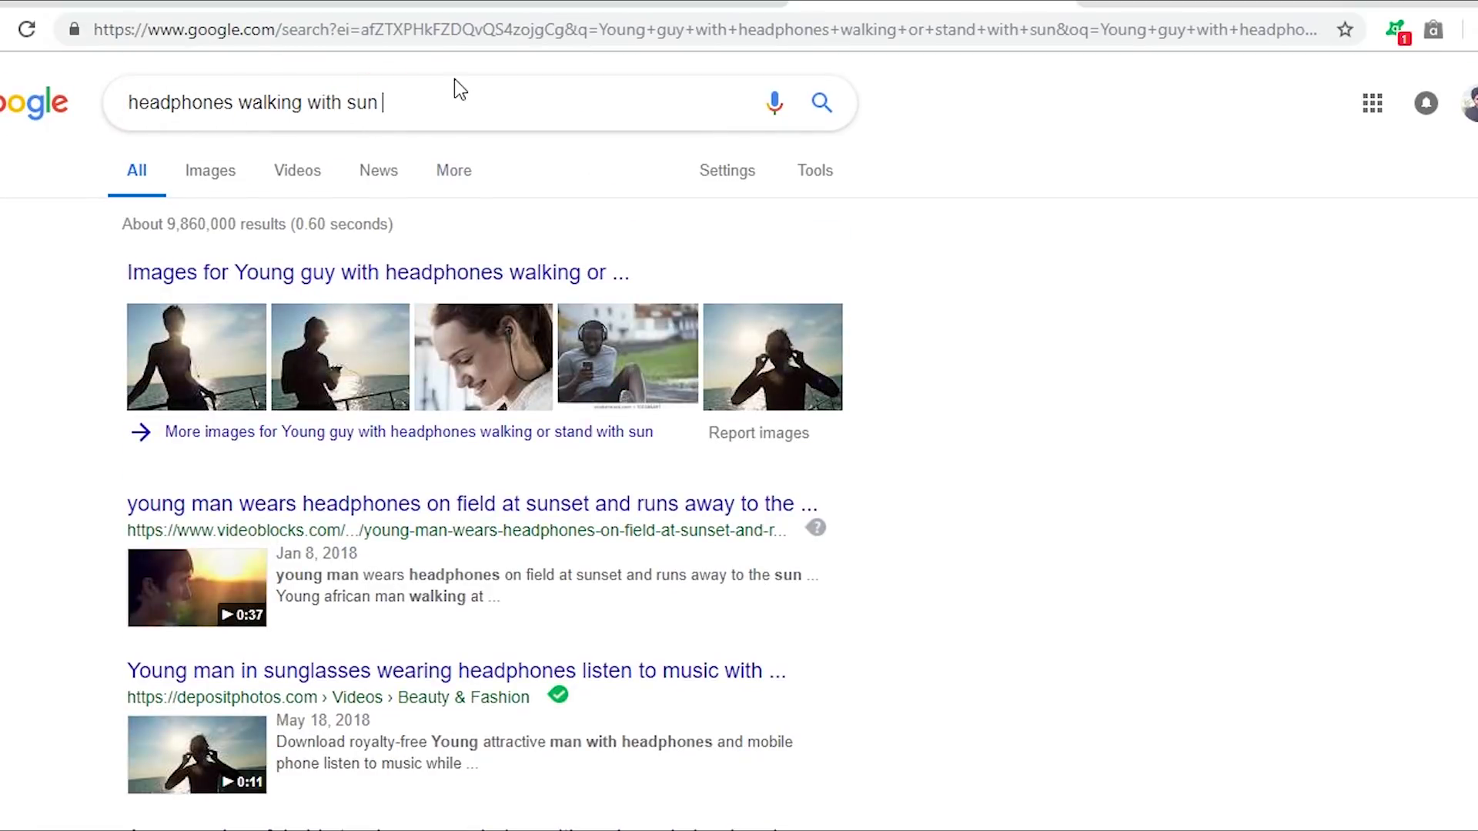
text(stock footages)
Search Google for headphones-walking-with-sun stock footage and open the Woman Look At Window Night clip.
key(Return)
scroll(323, 350, down, 5)
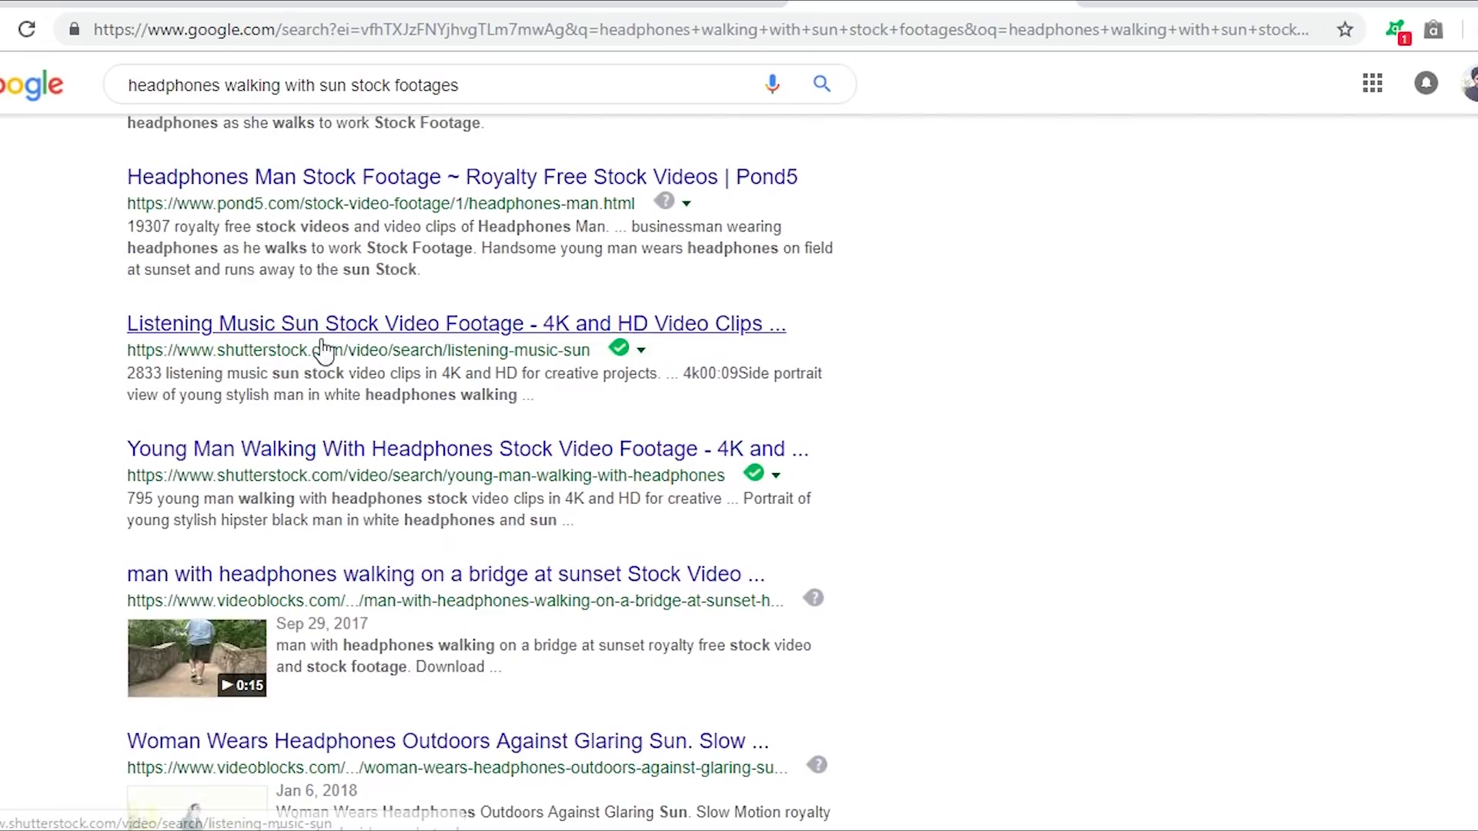
right_click(373, 446)
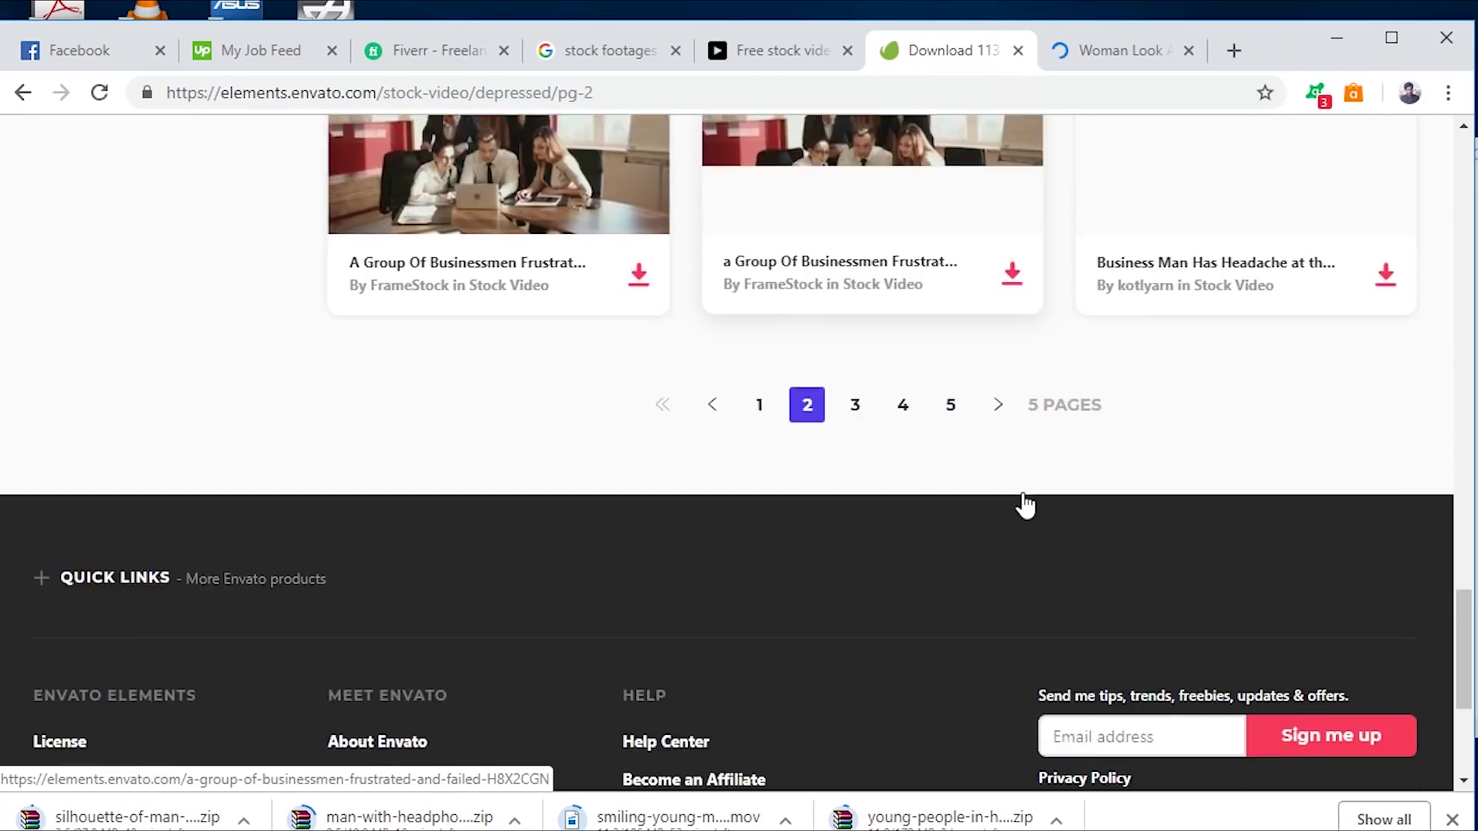
scroll(1023, 504, up, 5)
scroll(1025, 502, up, 5)
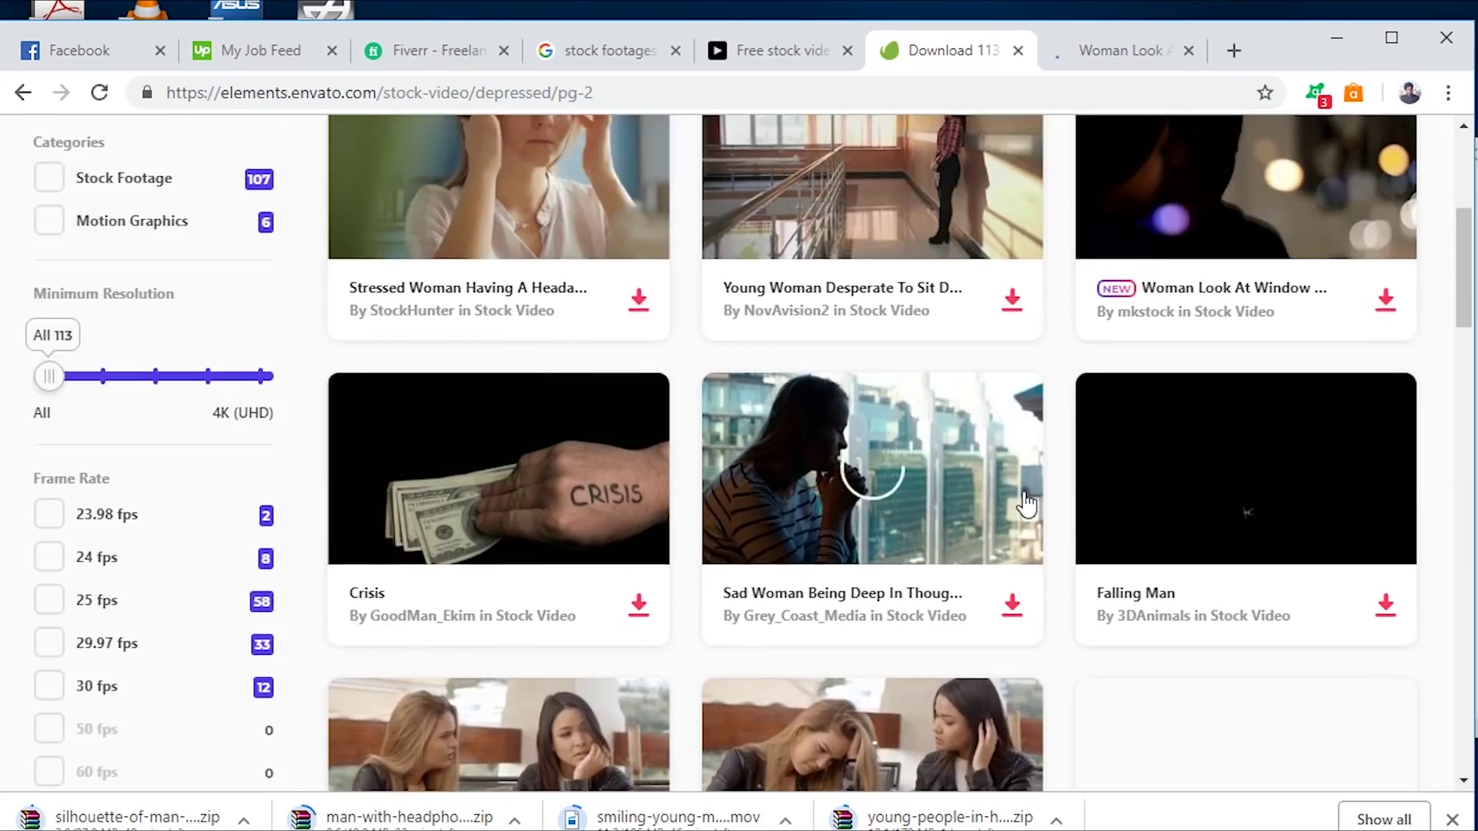
scroll(1025, 503, up, 3)
middle_click(897, 587)
key(ctrl+Tab)
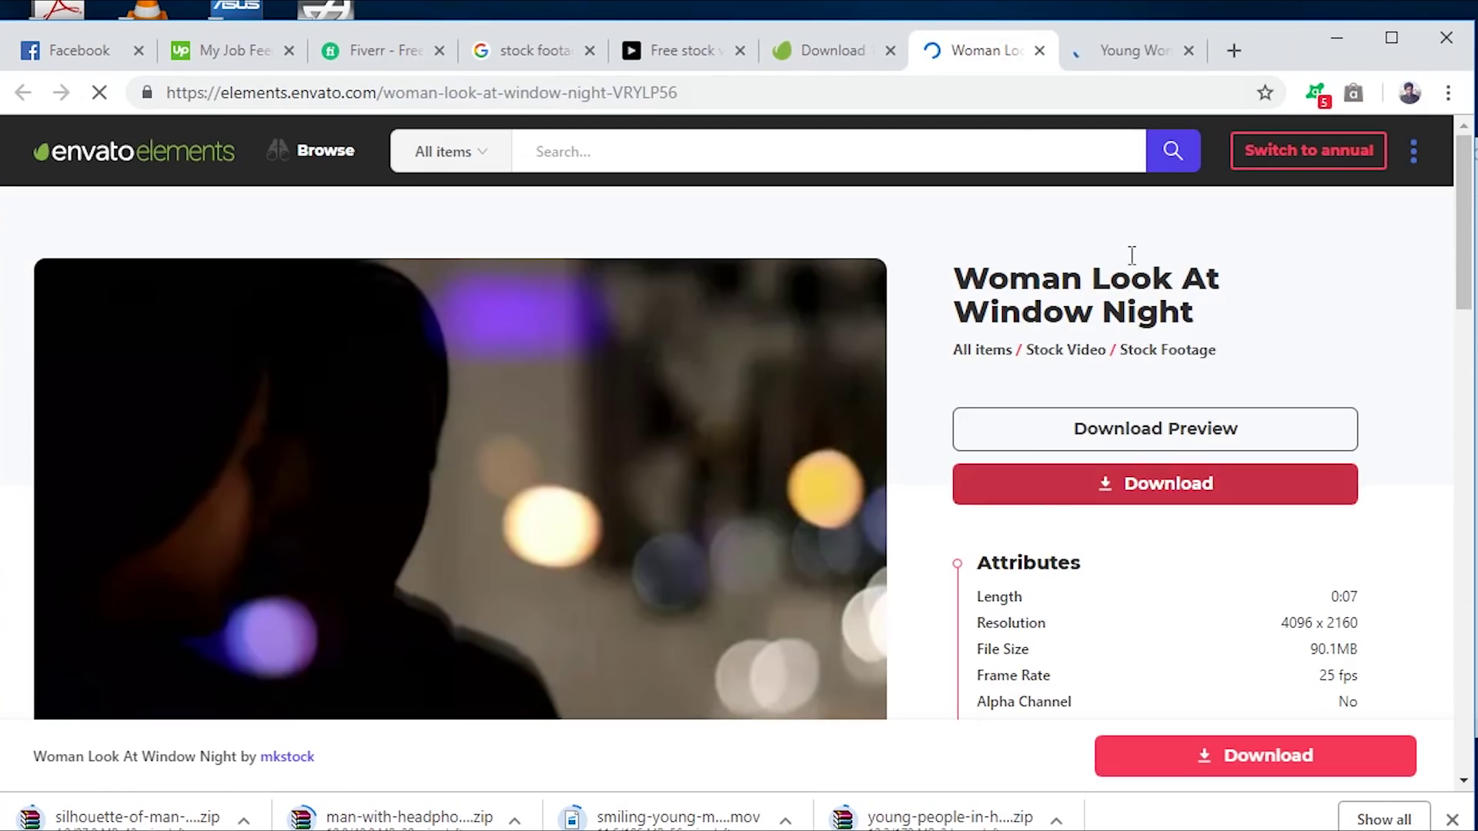
scroll(261, 610, down, 10)
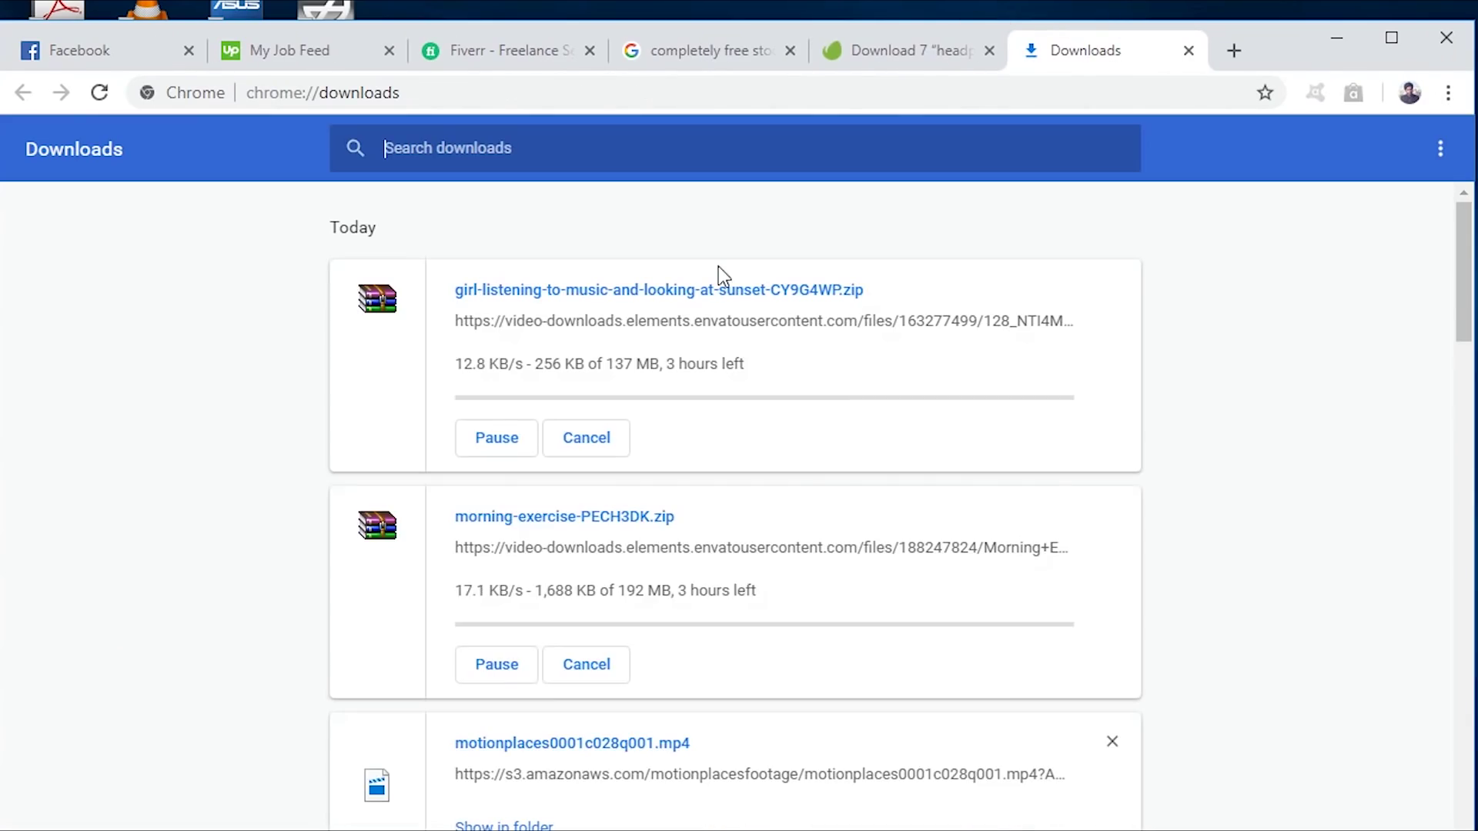
scroll(801, 485, down, 5)
scroll(802, 485, up, 5)
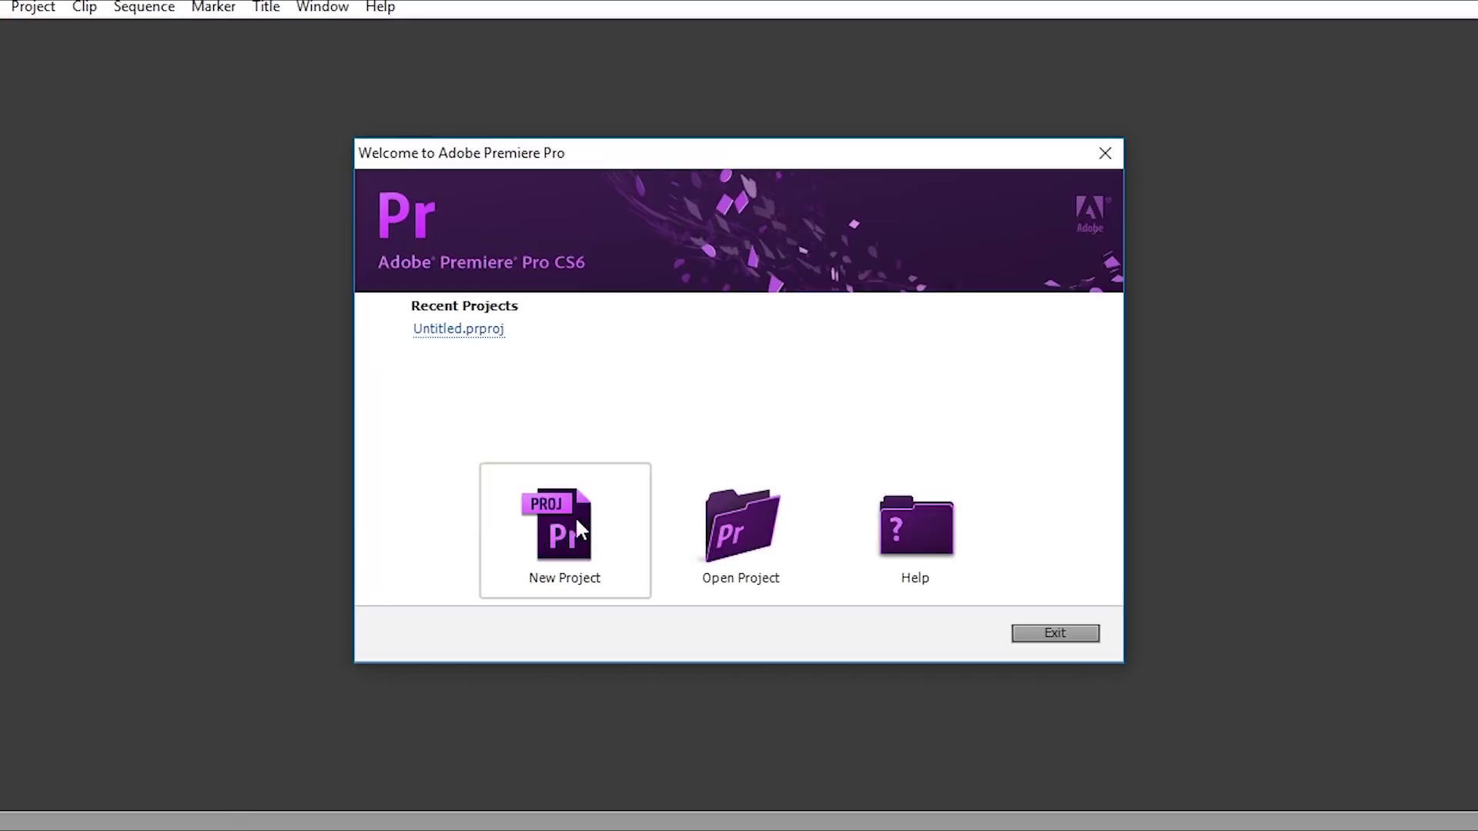
Create a new project with default sequence settings, overwriting the existing project file.
click(575, 517)
click(886, 639)
click(825, 432)
click(906, 790)
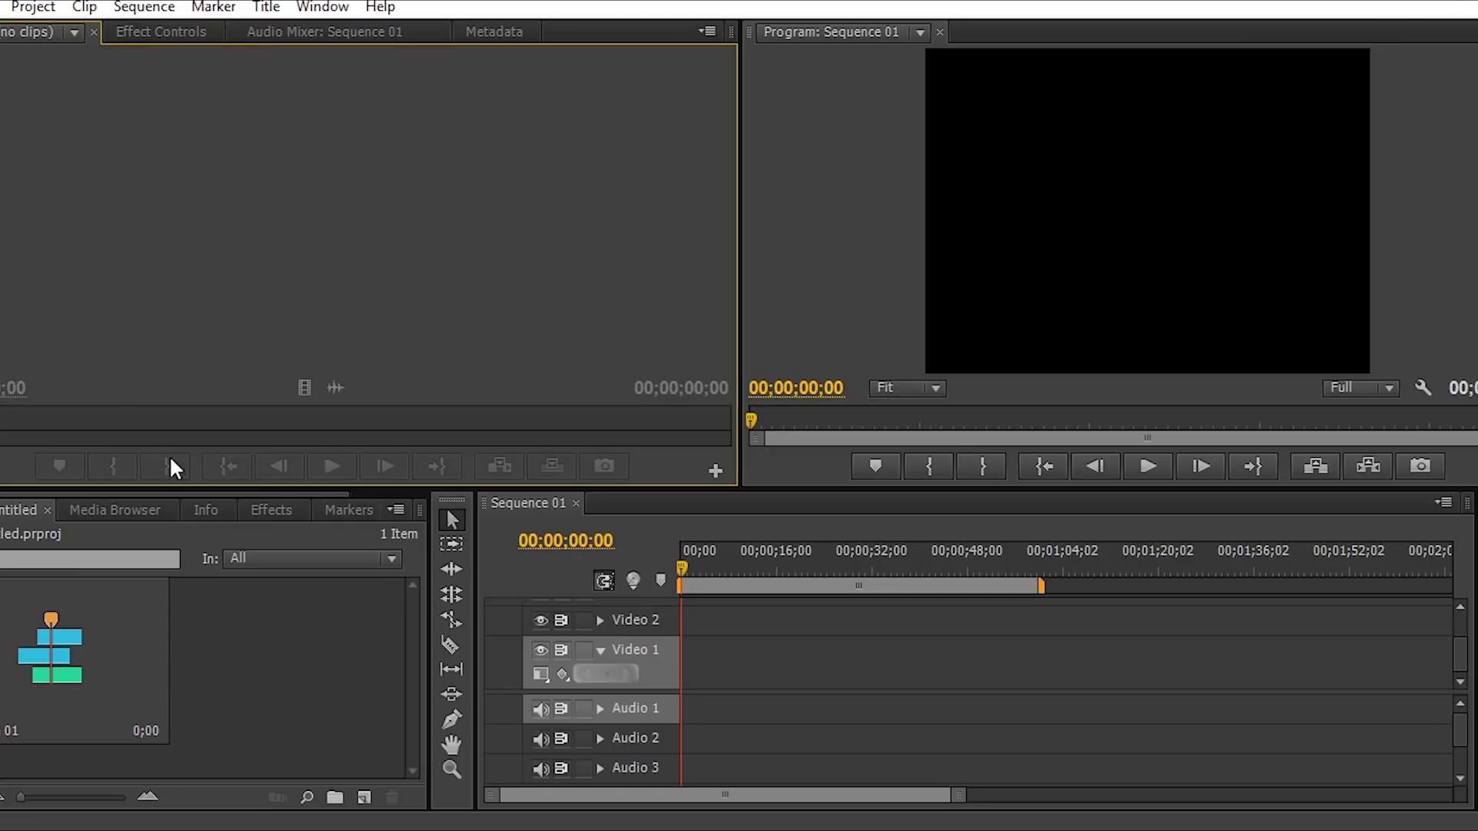
click(72, 667)
key(Delete)
key(ctrl+z)
Import all the downloaded clips from the Downloads folder and lay them onto Video 1.
double_click(89, 659)
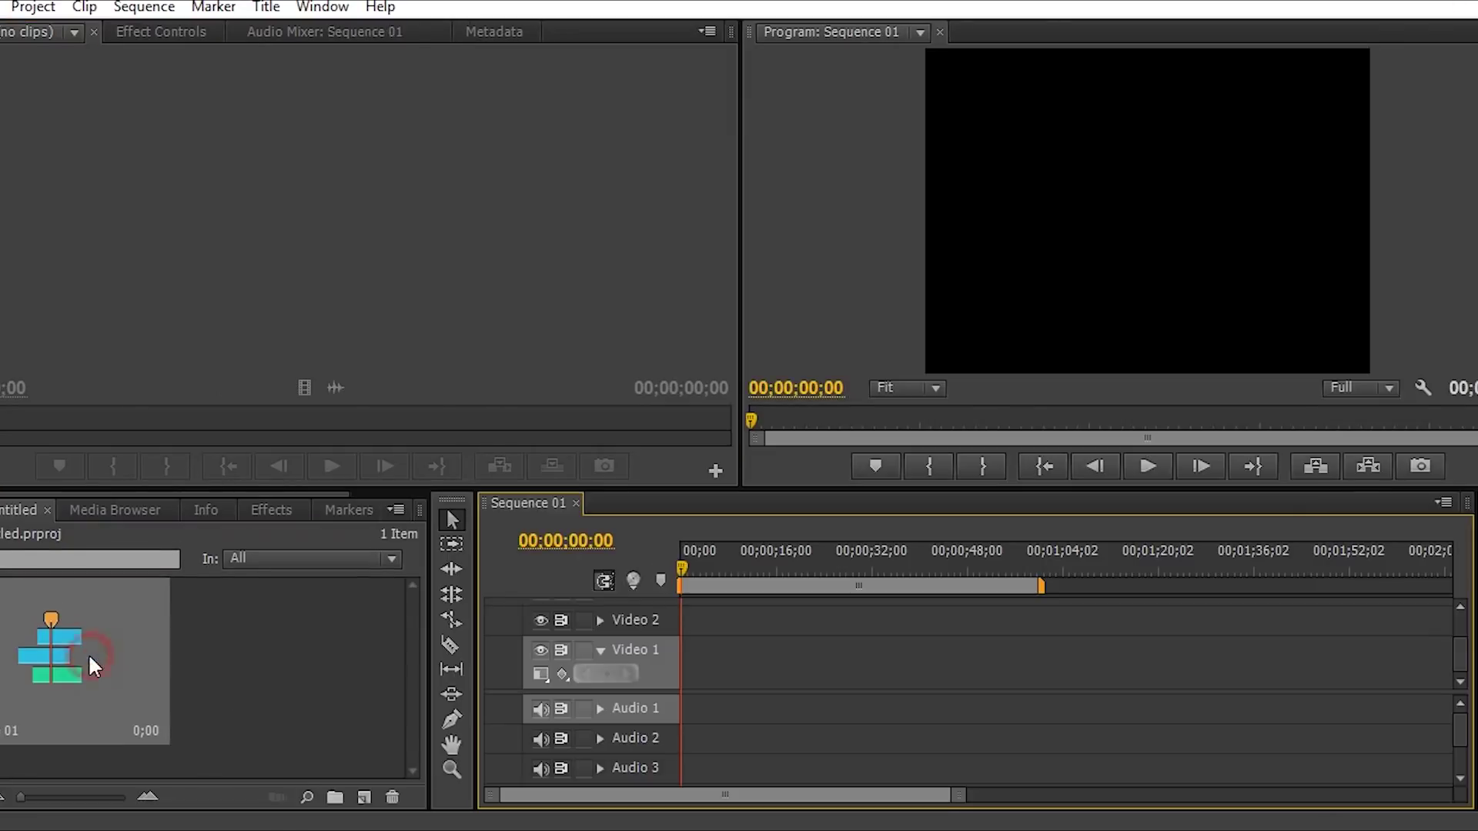
key(ctrl+i)
click(33, 147)
double_click(176, 235)
key(ctrl+a)
key(Return)
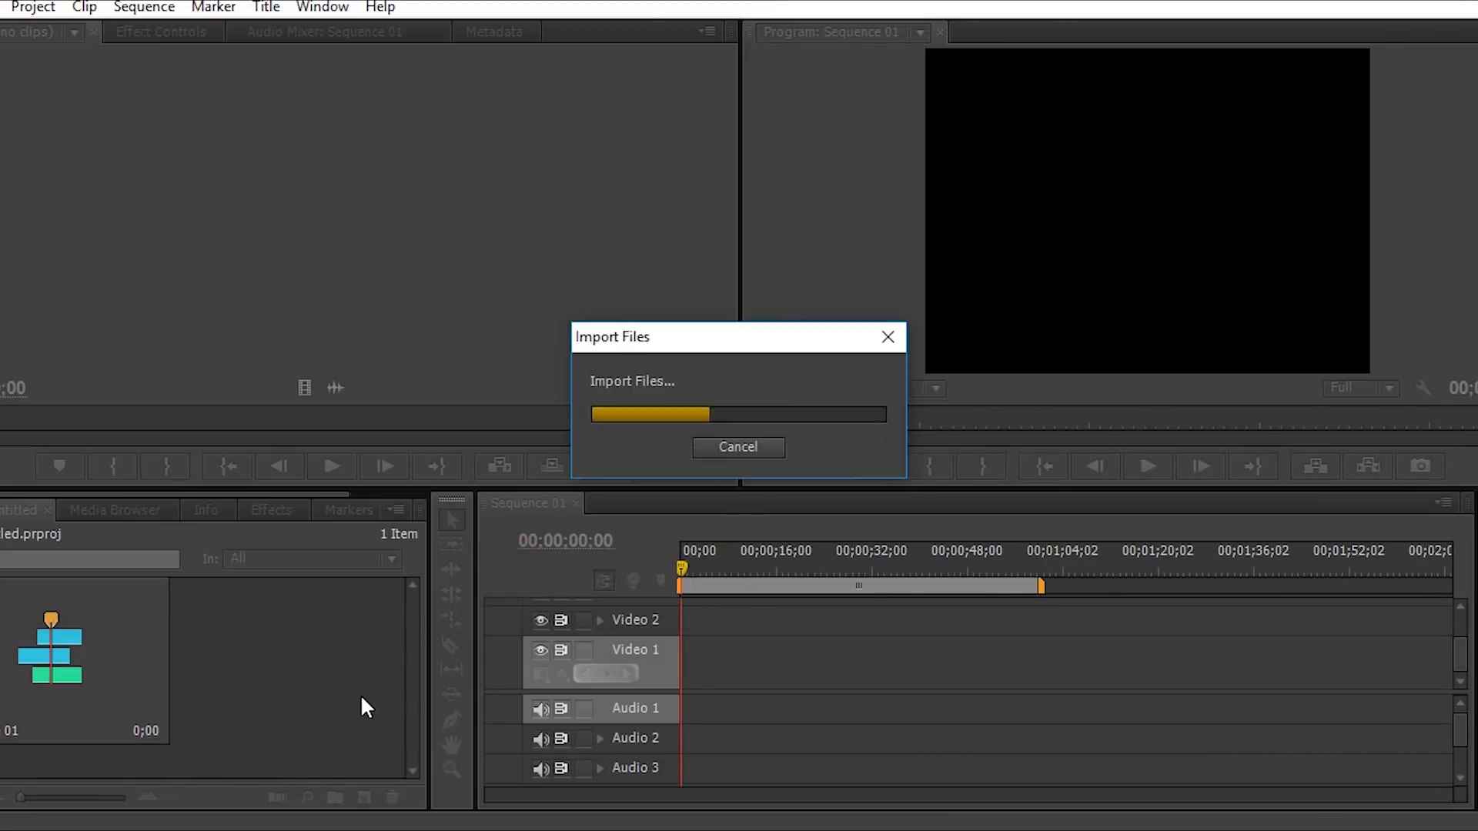
drag(194, 694, 765, 642)
Place the Morning clip after the first clip and ripple-delete the gap before 87_syda.
key(alt+Tab)
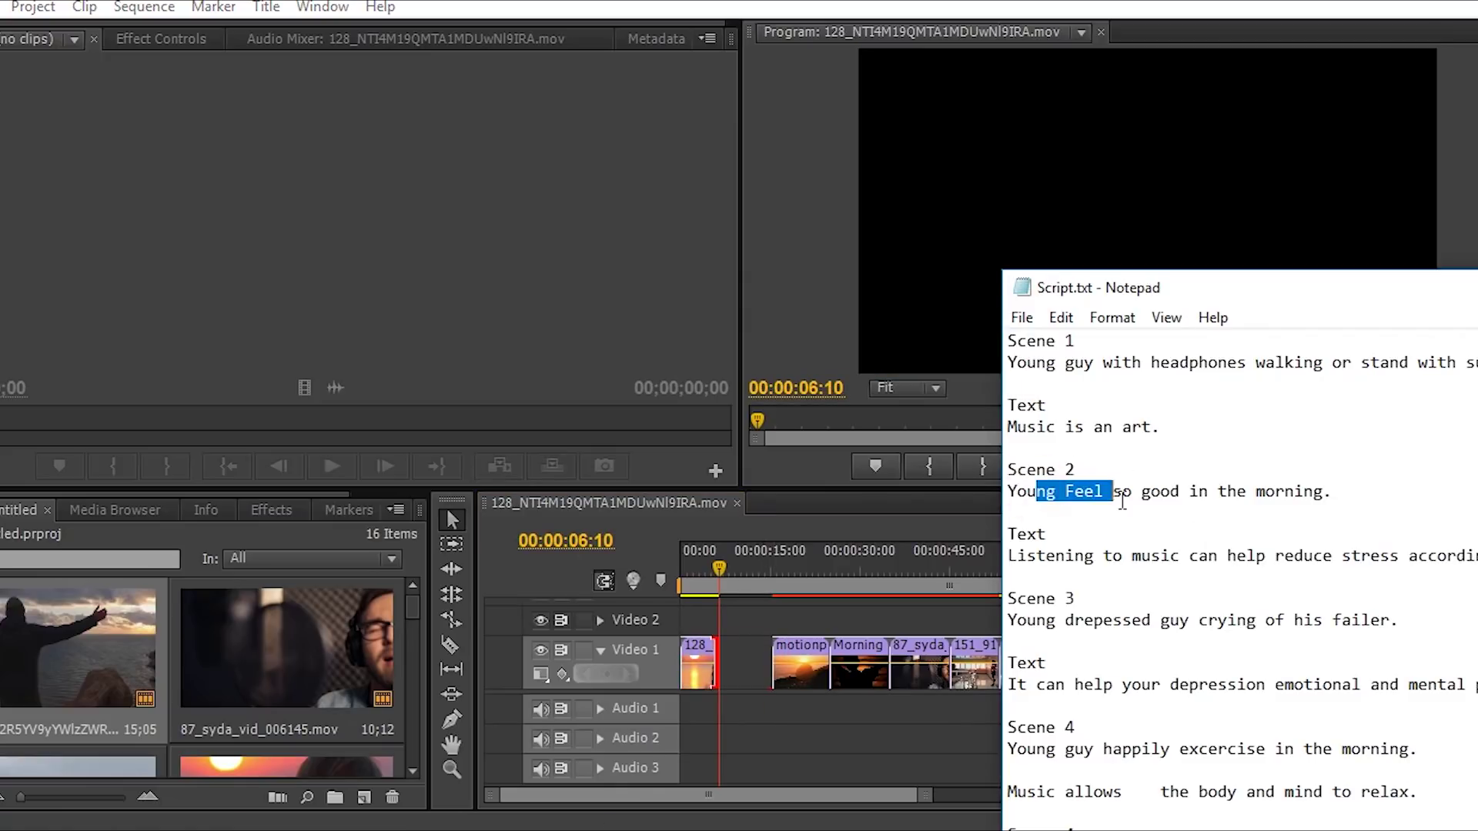
drag(801, 564, 810, 573)
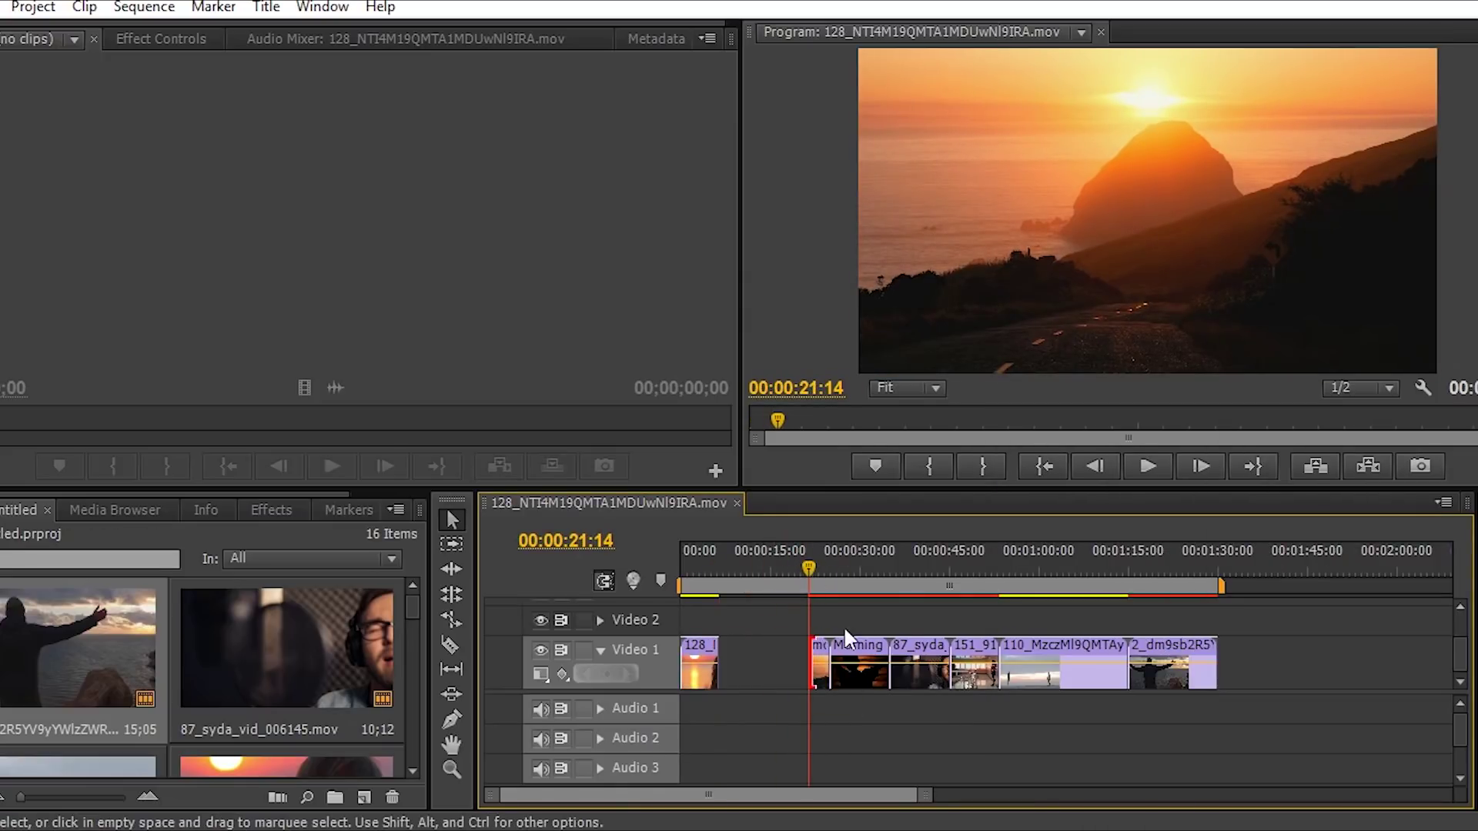
drag(797, 652, 745, 652)
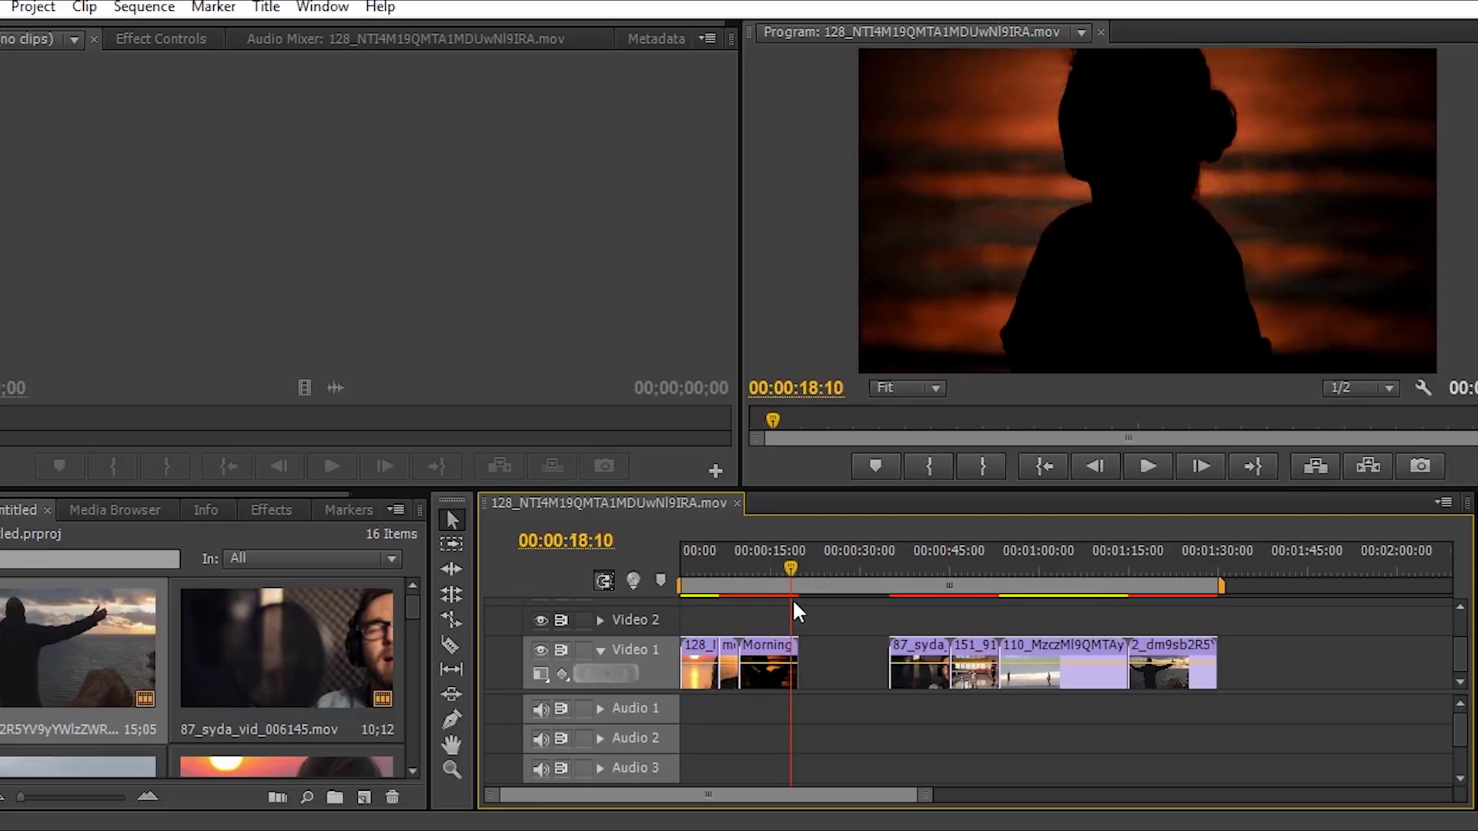
drag(718, 560, 775, 568)
click(805, 635)
key(Delete)
key(alt+Tab)
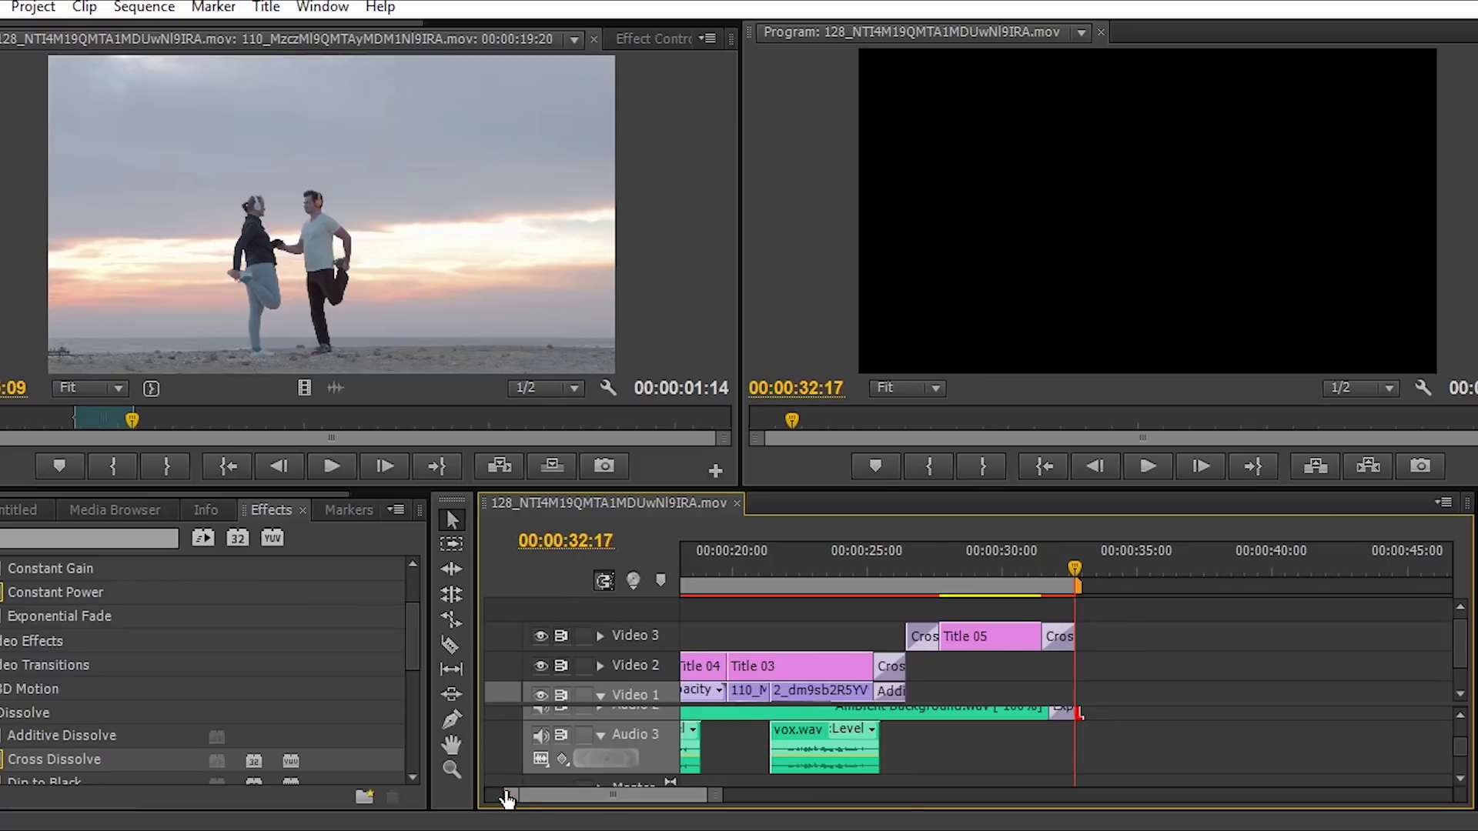
Create an adjustment layer and stretch it across all clips on Video 4.
click(21, 509)
click(363, 796)
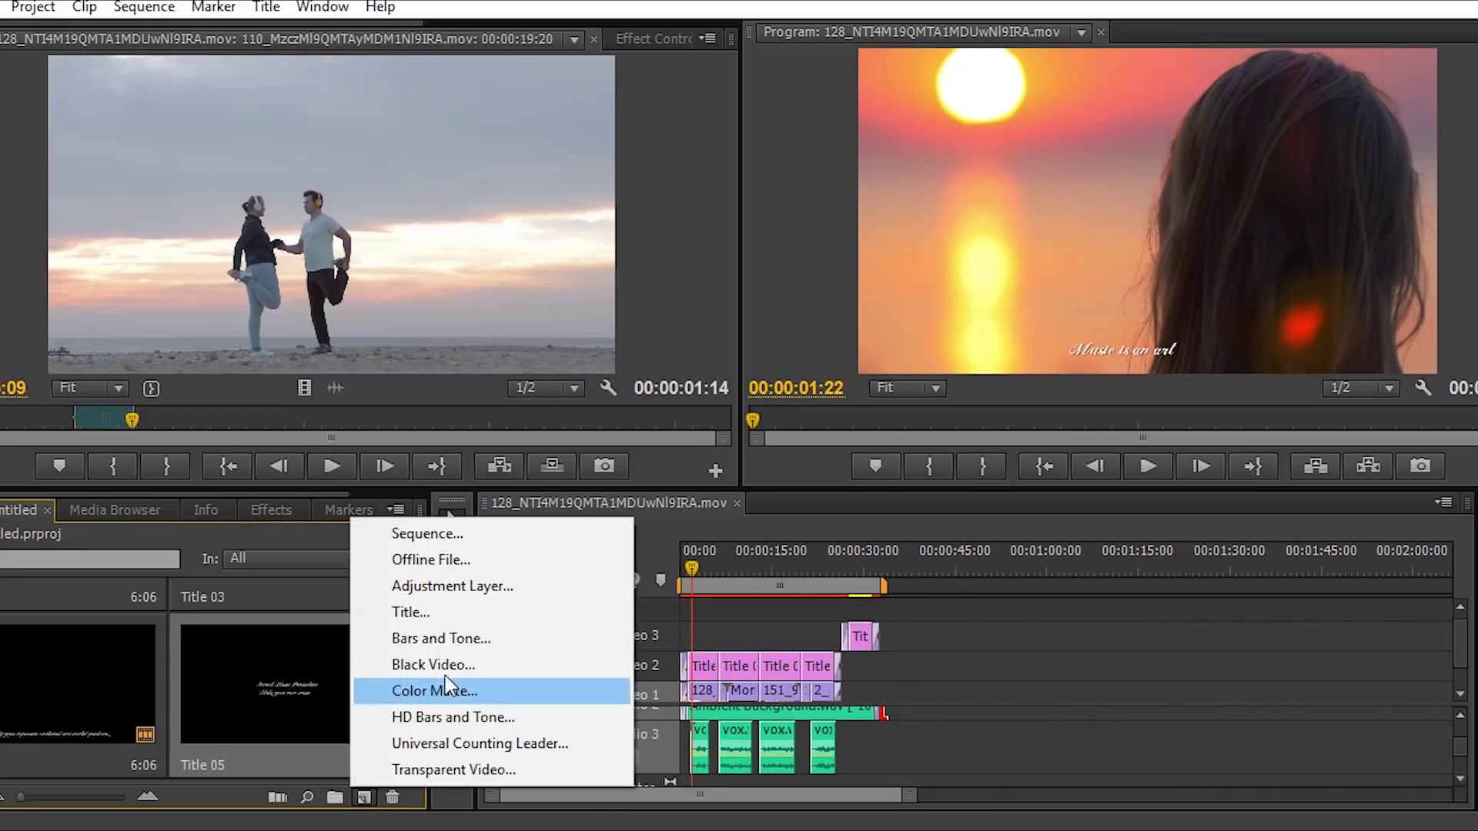
click(451, 586)
click(781, 497)
drag(715, 639, 875, 635)
Give the adjustment layer Brightness & Contrast with contrast 15 and preview the look.
click(655, 39)
click(271, 509)
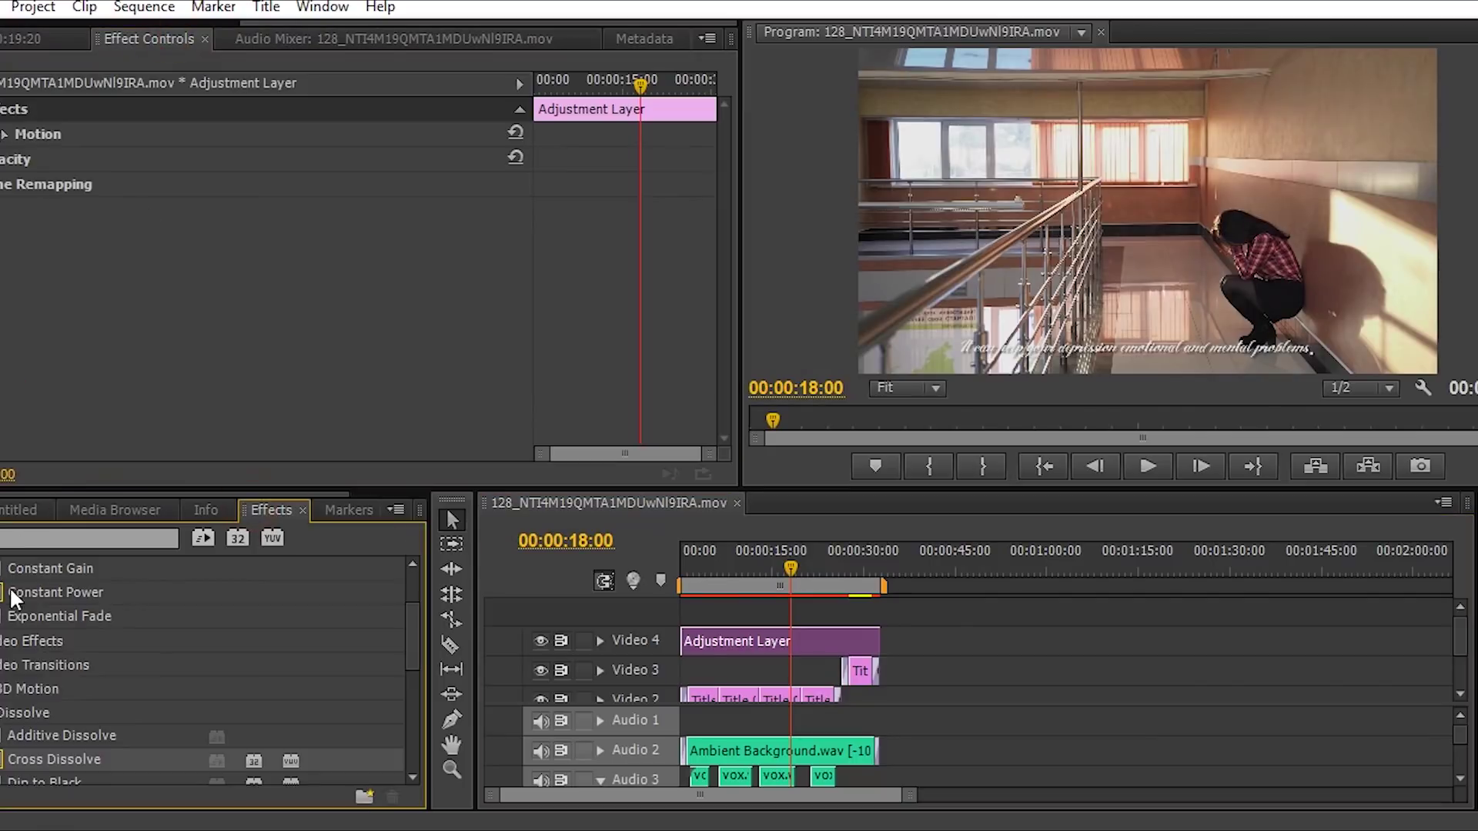
text(13)
key(Return)
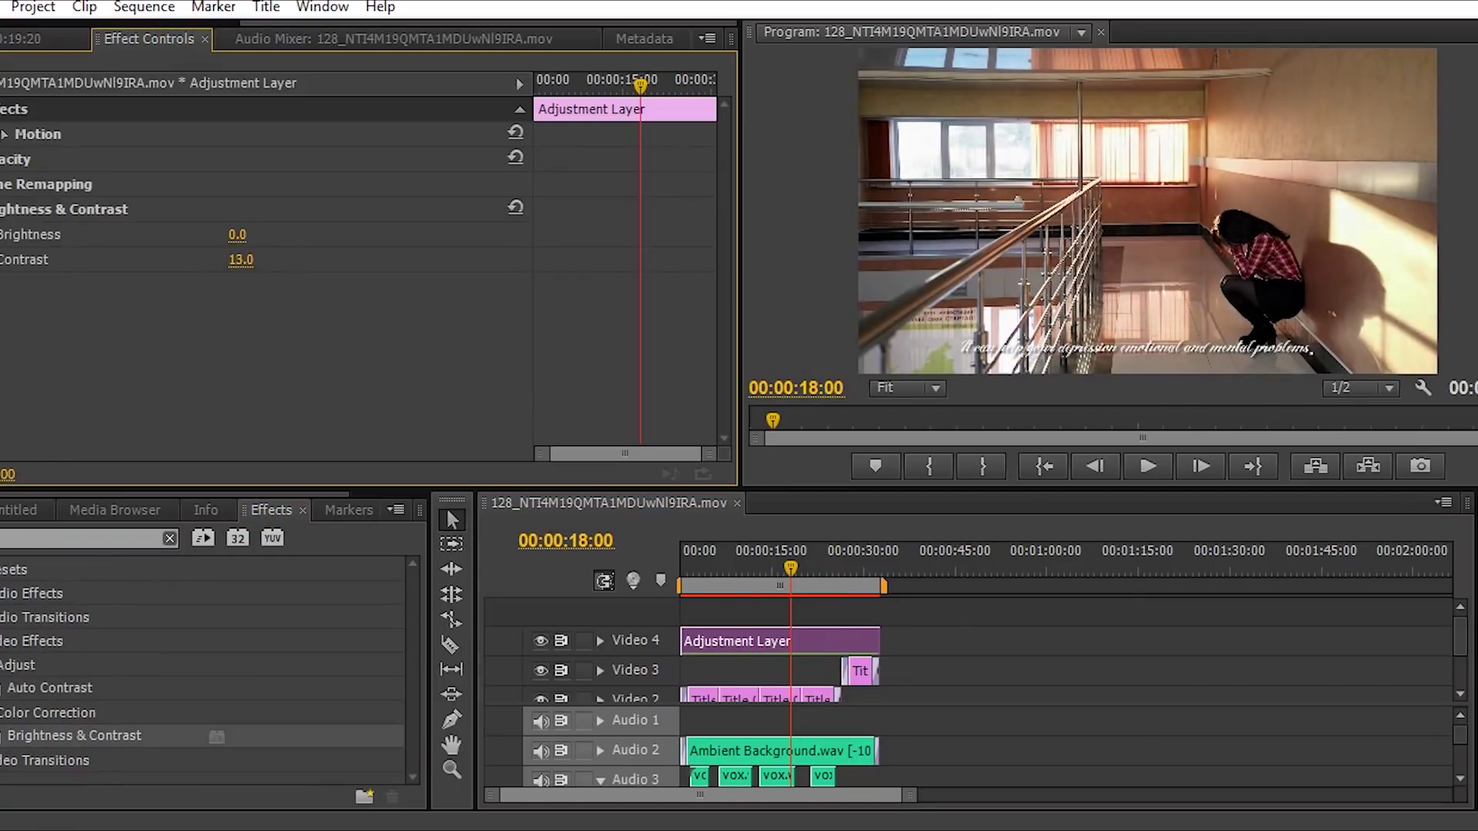
mouse_move(780, 581)
mouse_down()
mouse_move(717, 602)
mouse_move(839, 722)
mouse_up()
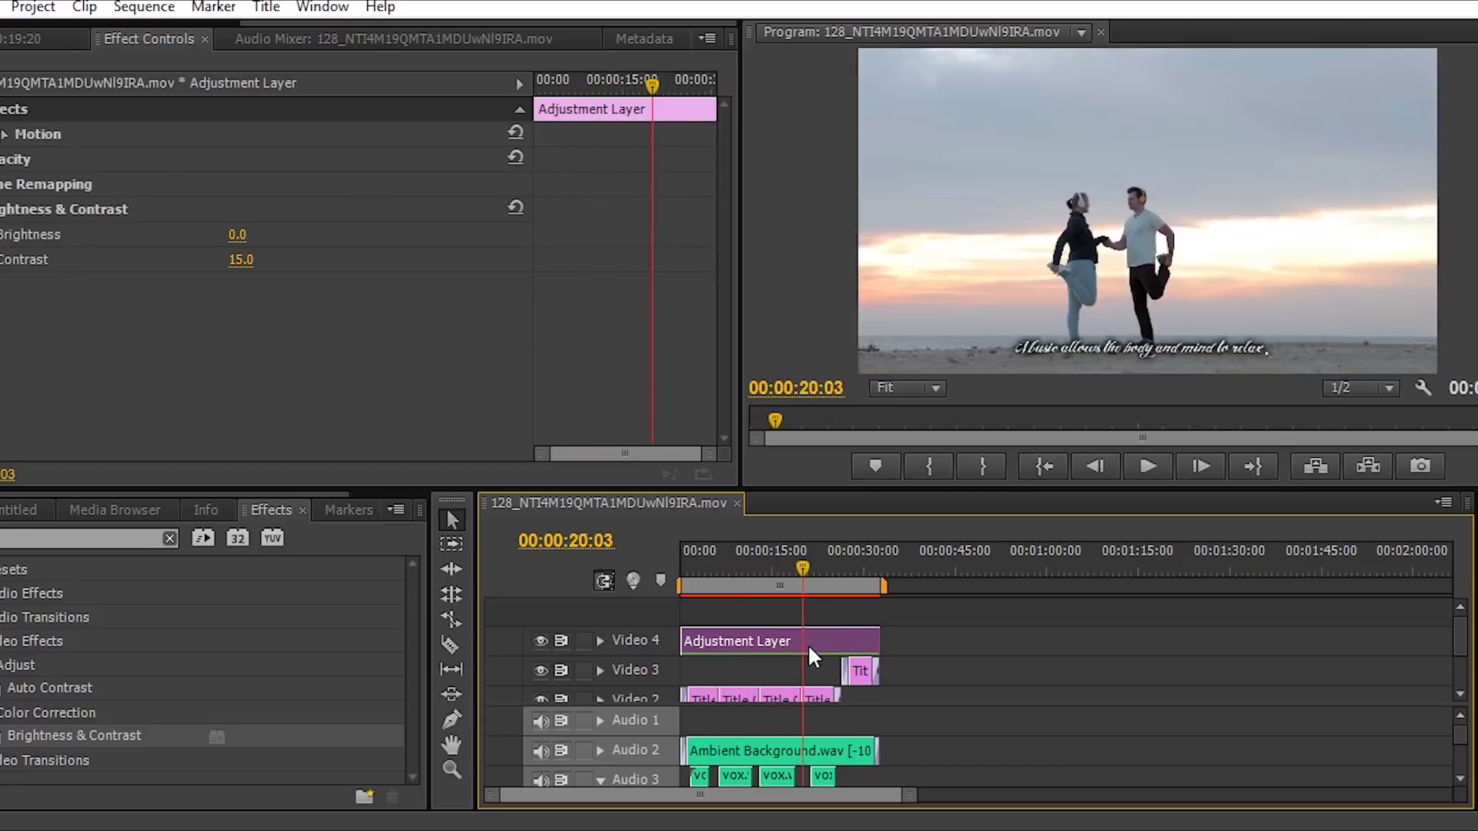
double_click(778, 776)
key(shift+5)
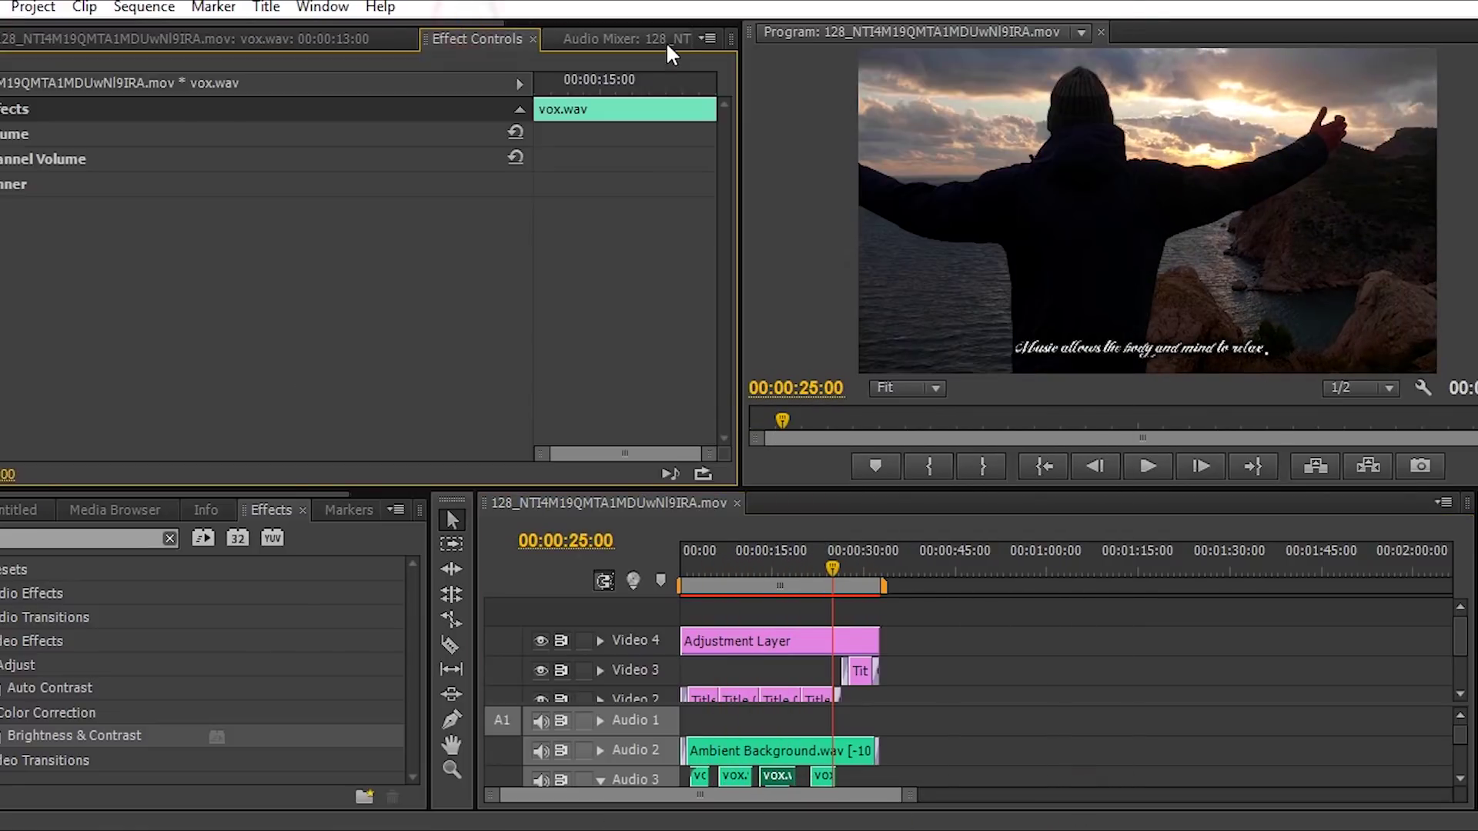
Export with 320 kbps audio bitrate to Advertisment.mp4 and start encoding.
key(shift+6)
scroll(407, 101, up, 3)
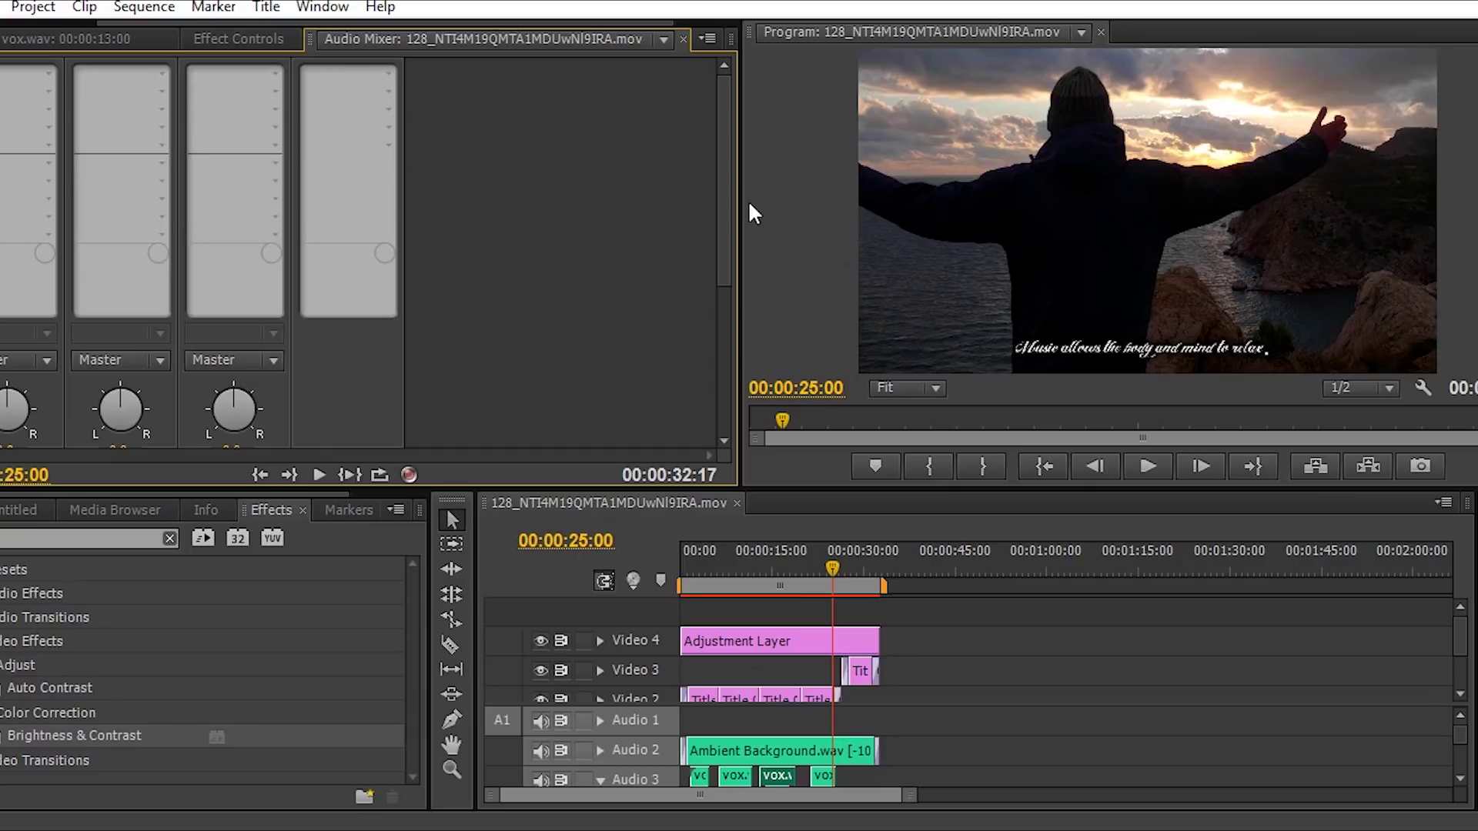
click(290, 117)
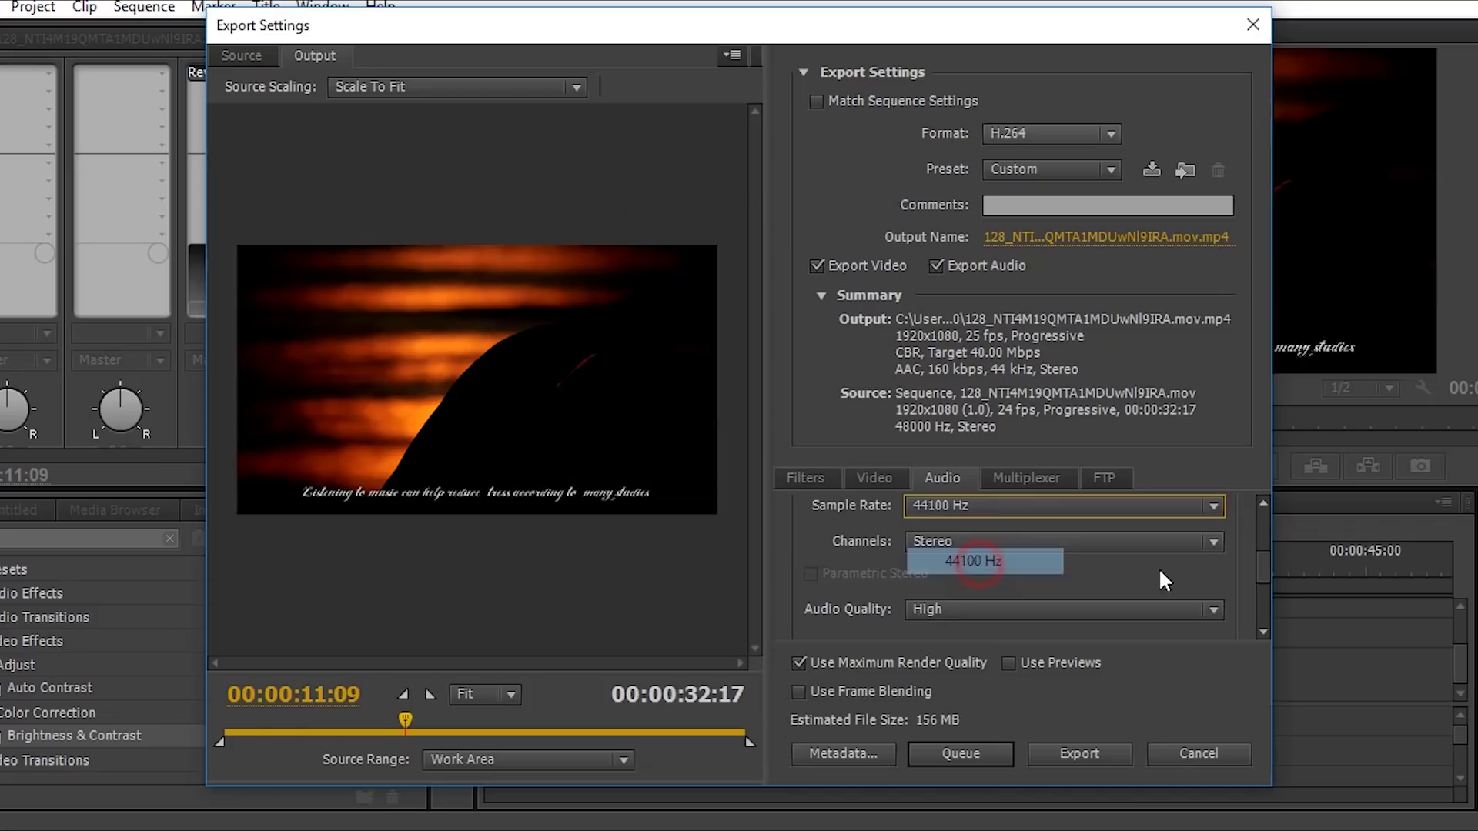
click(1017, 517)
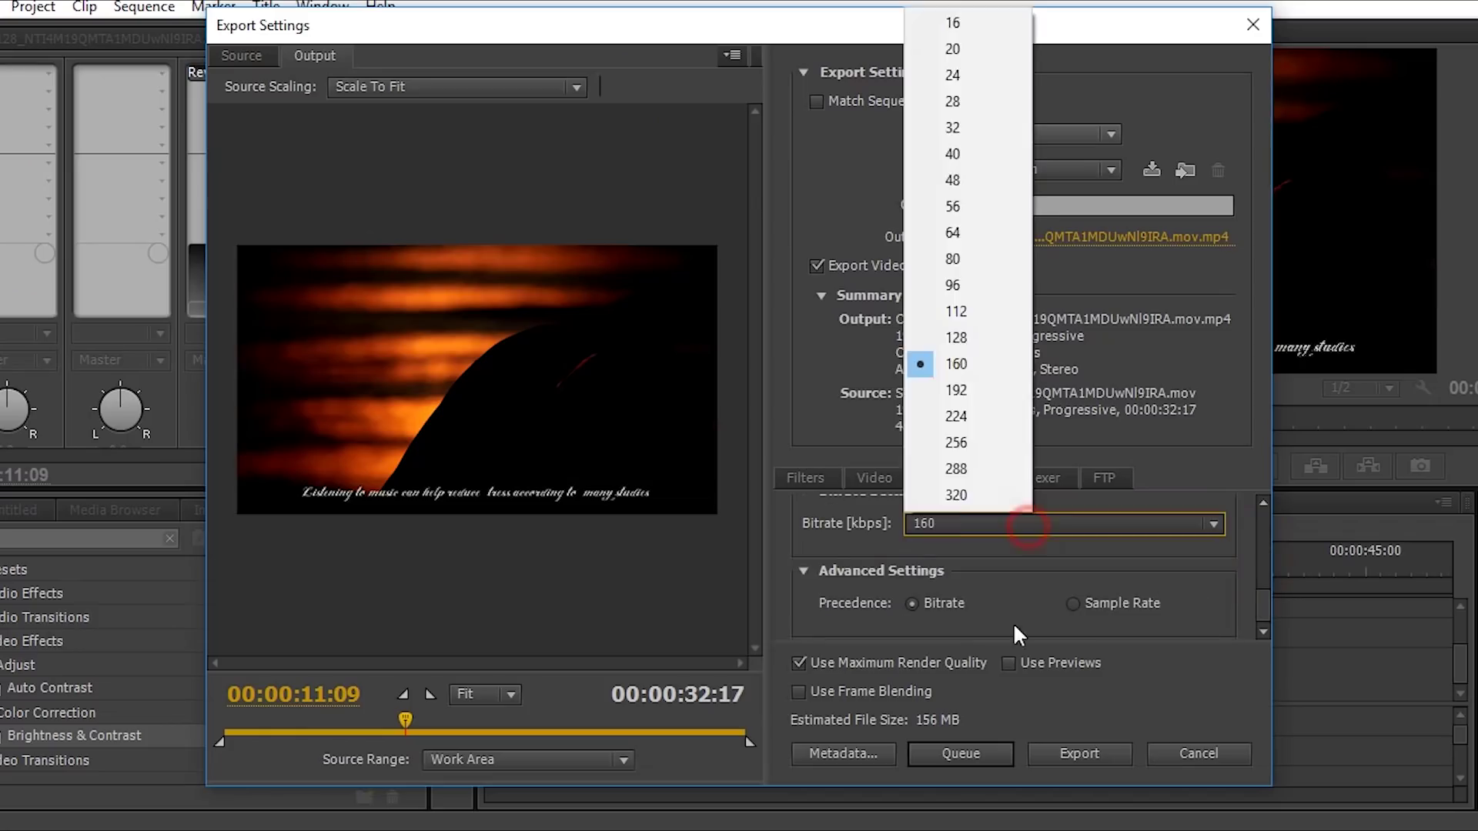
click(957, 474)
click(1037, 236)
text(Advert)
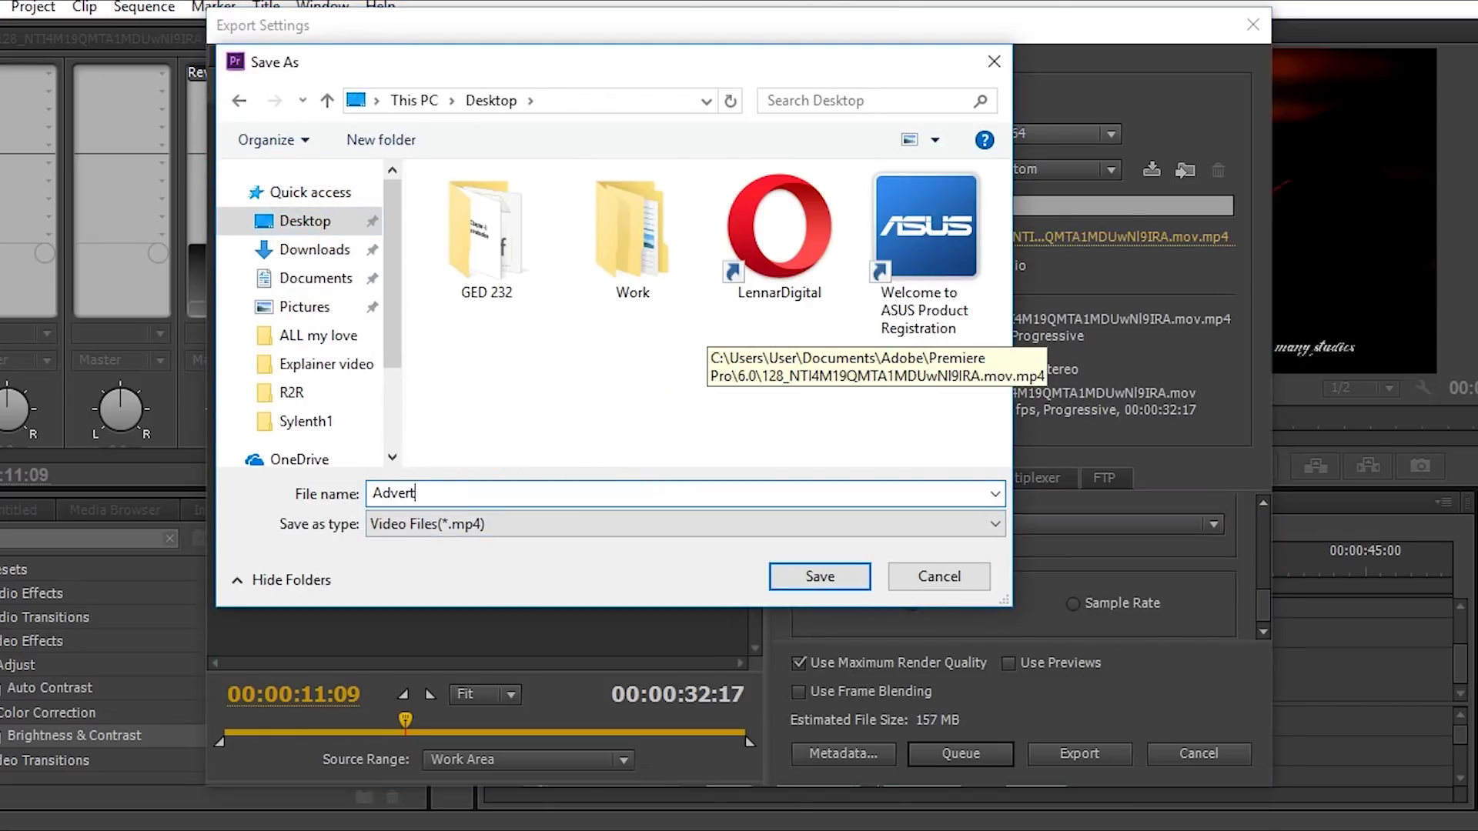
text(isment)
key(Return)
click(1079, 752)
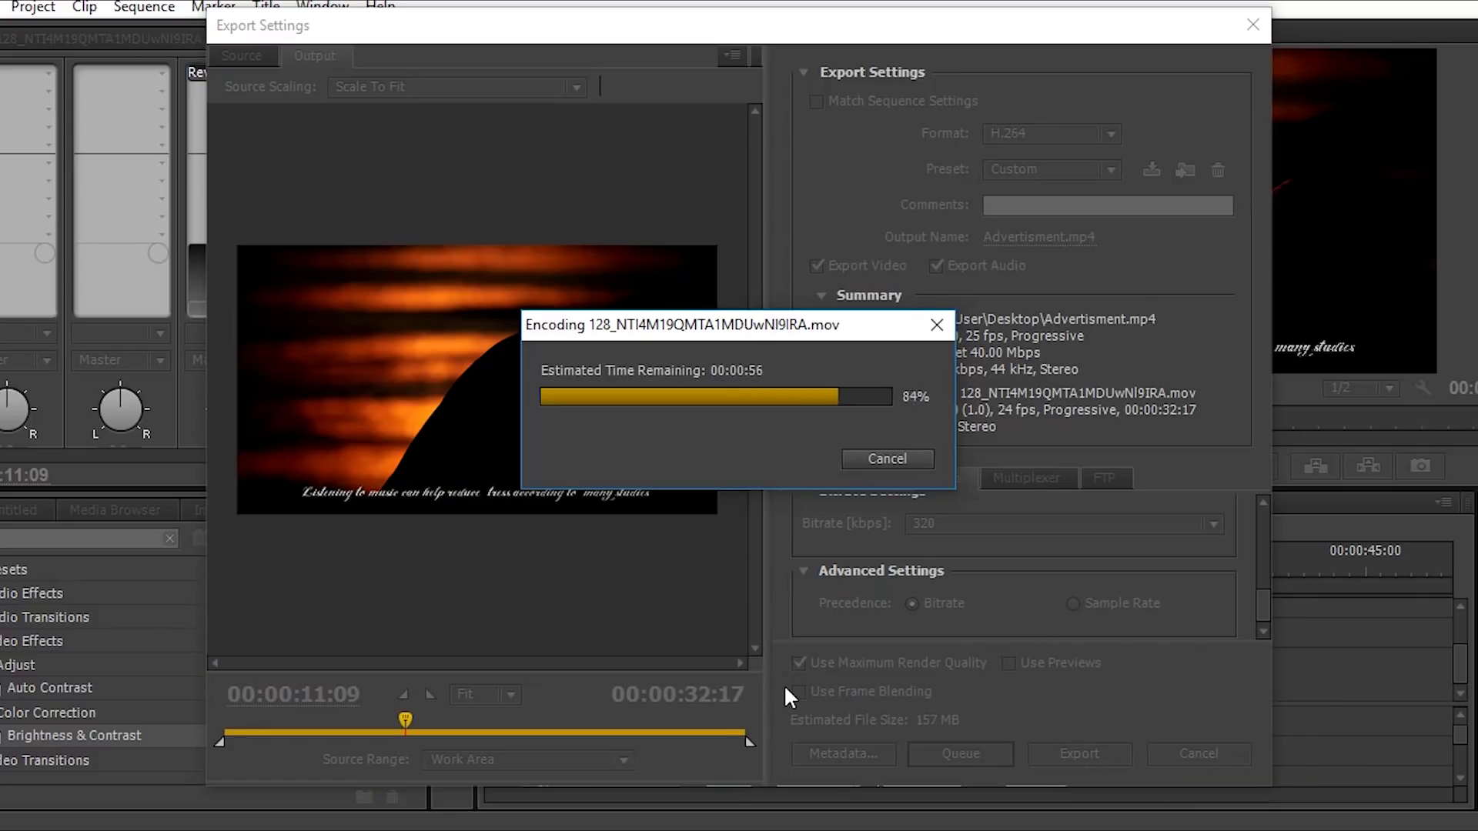